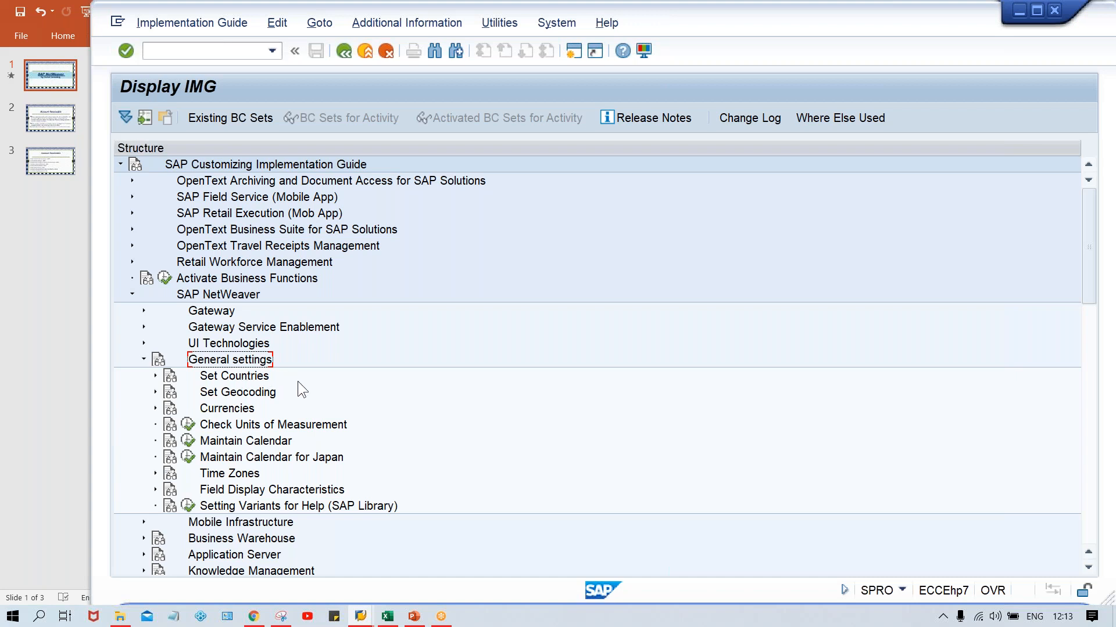
Open the Set Decimal Places for Currencies activity under General settings > Currencies, accepting its cautions about changing decimal places
{"action": "left_click", "coordinate": [238, 410]}
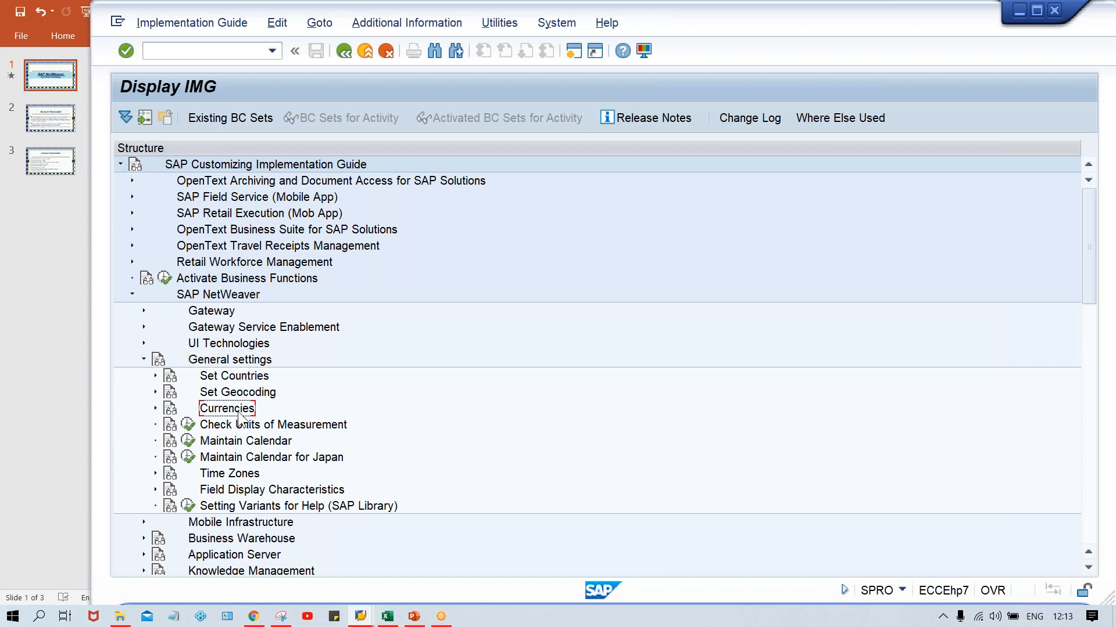
{"action": "double_click", "coordinate": [238, 410]}
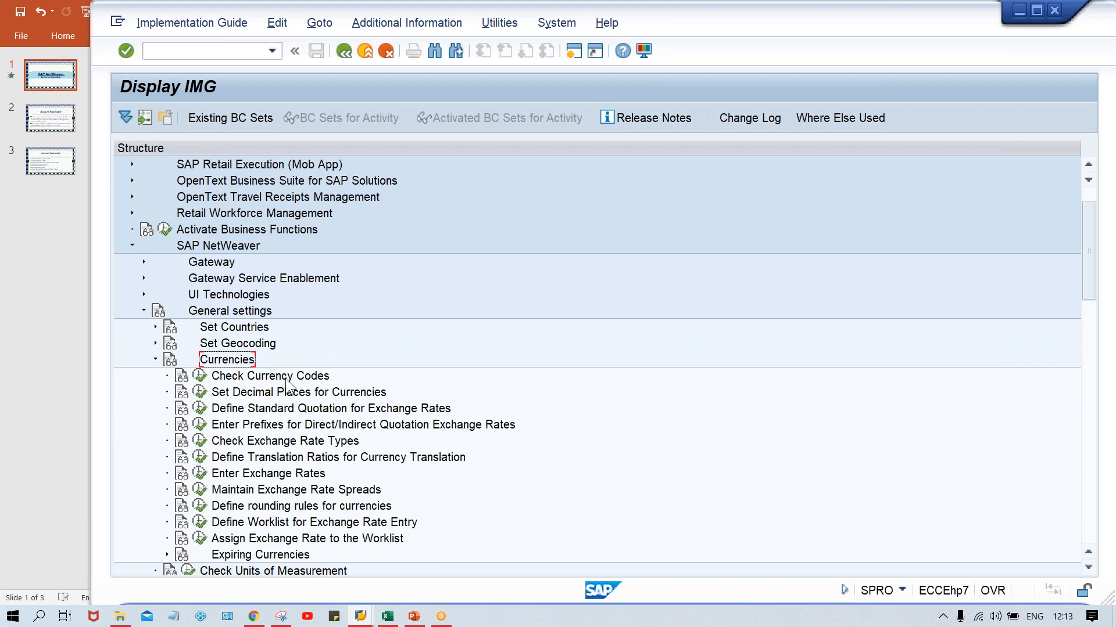
{"action": "left_click", "coordinate": [288, 377]}
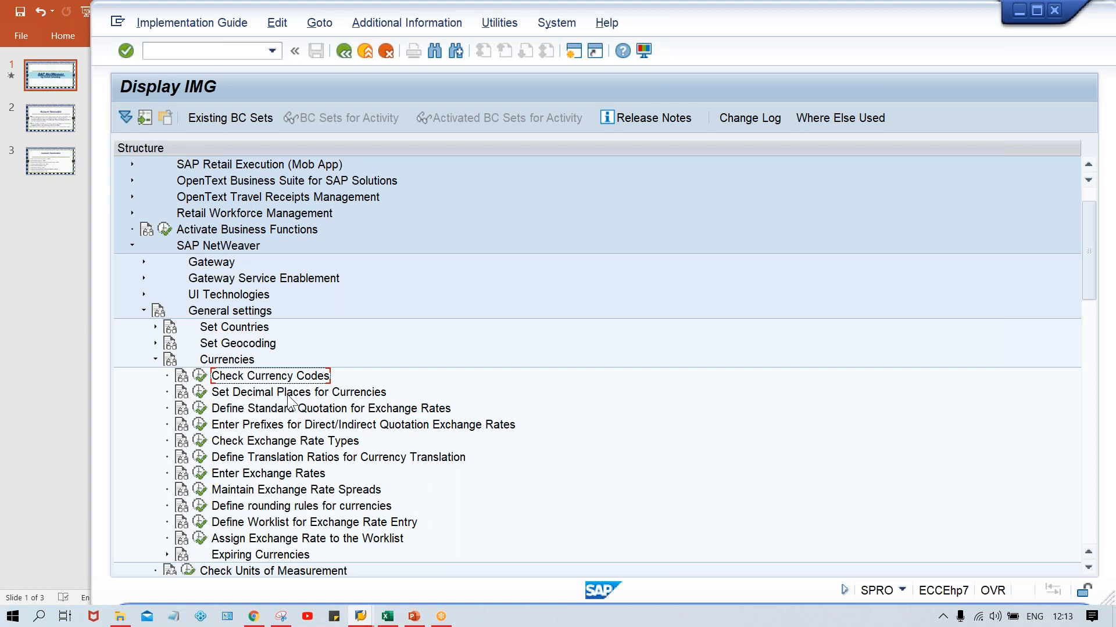
{"action": "left_click", "coordinate": [265, 394]}
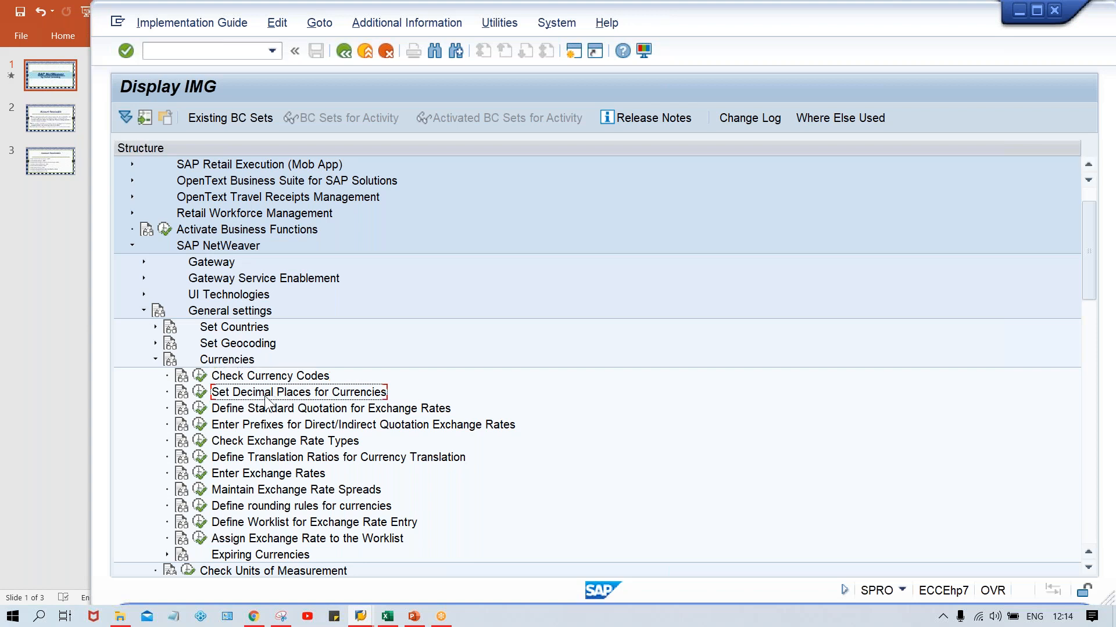
{"action": "left_click", "coordinate": [199, 393]}
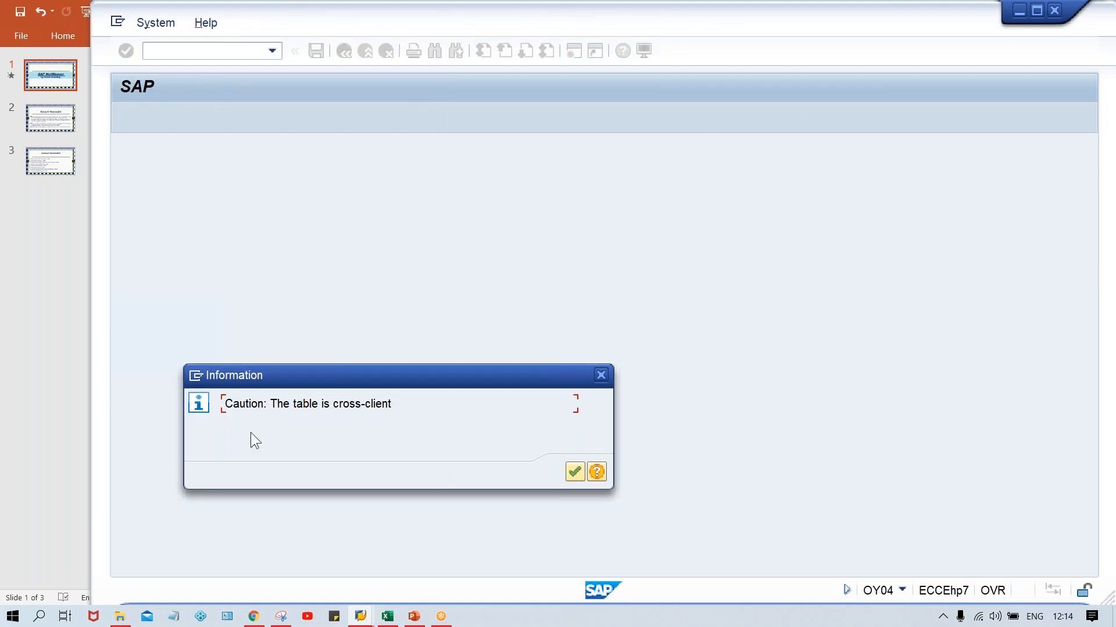
{"action": "key", "text": "Return"}
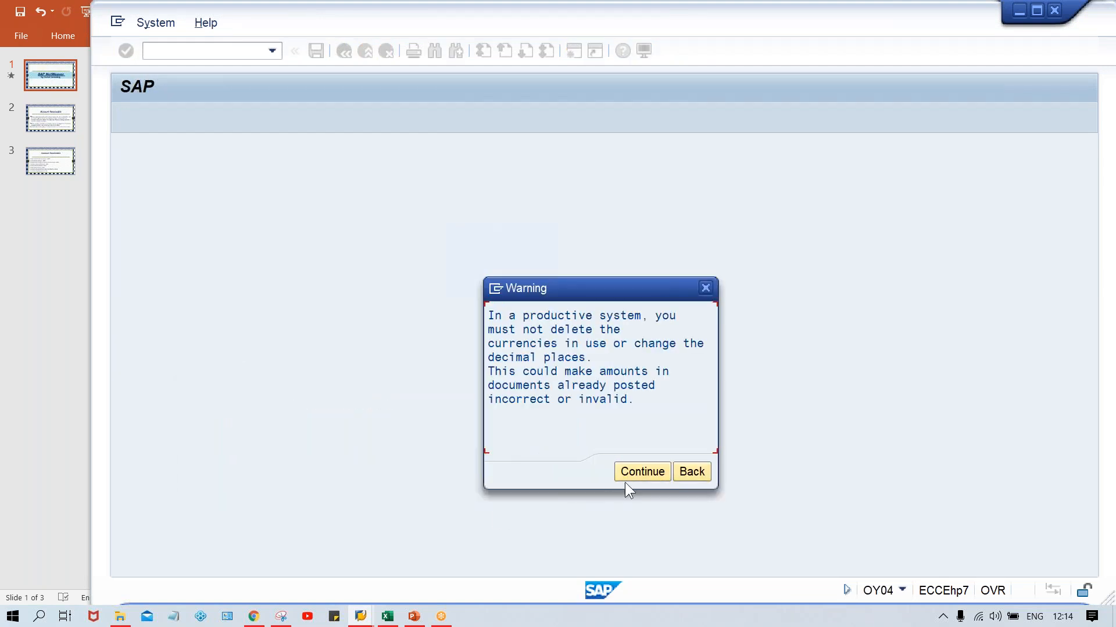
{"action": "left_click", "coordinate": [625, 476]}
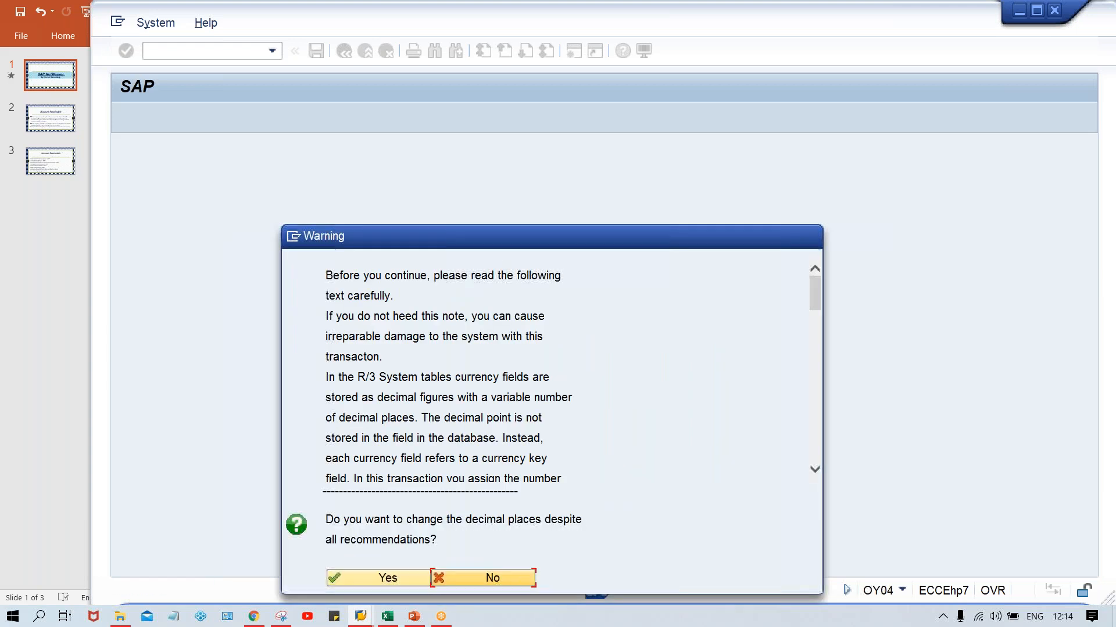
{"action": "left_click", "coordinate": [369, 581]}
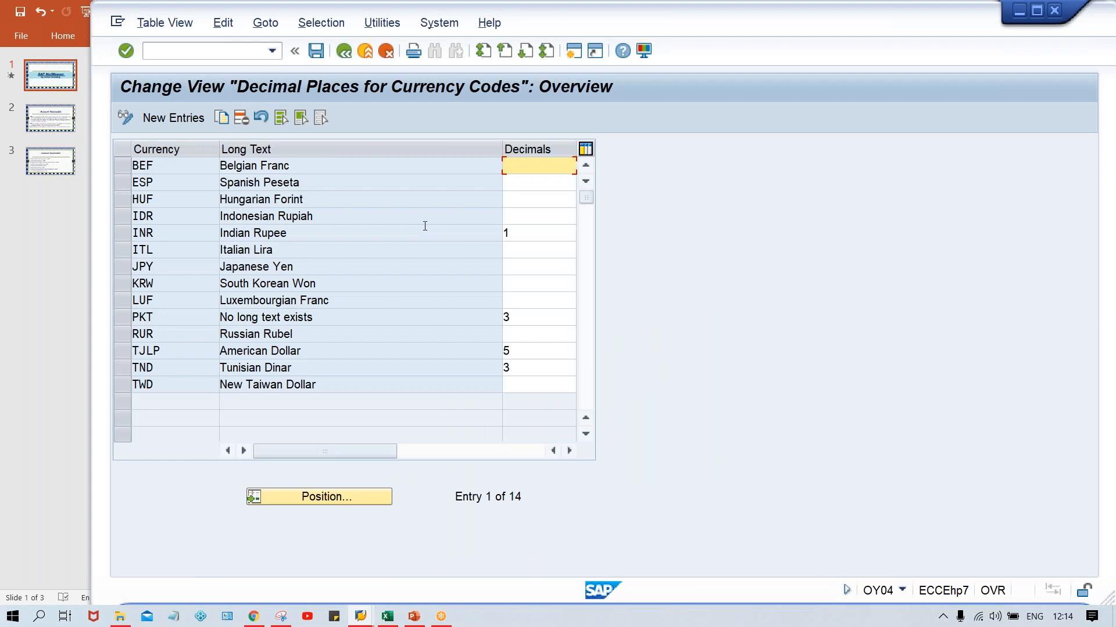
Select the Indian Rupee entry and its decimals value, and switch to another SAP Easy Access session
{"action": "left_click", "coordinate": [117, 235]}
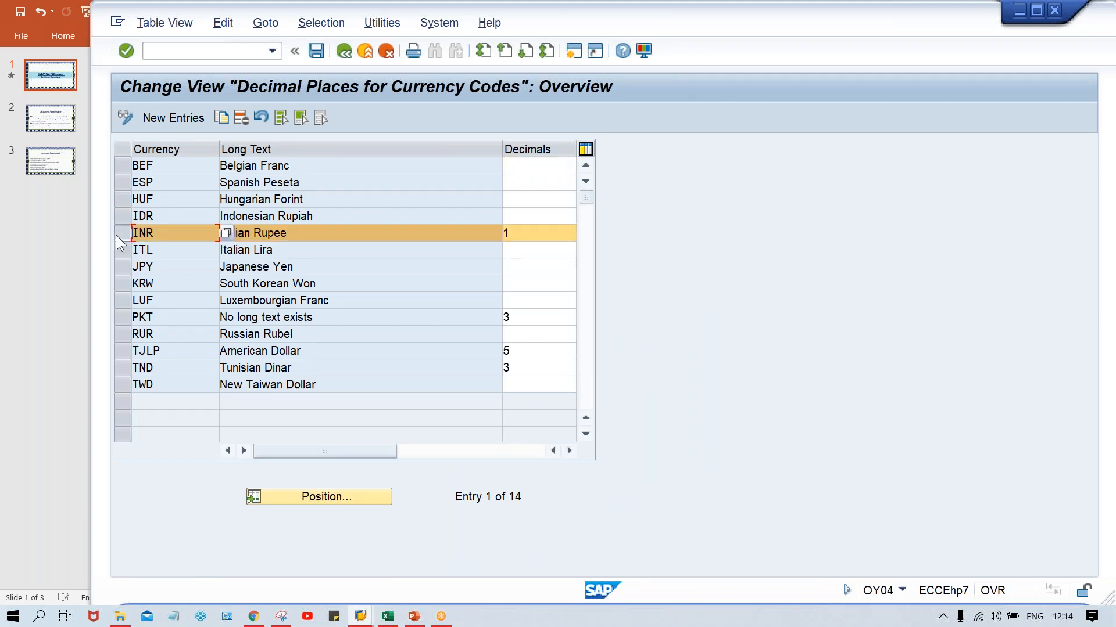
{"action": "left_click", "coordinate": [531, 238]}
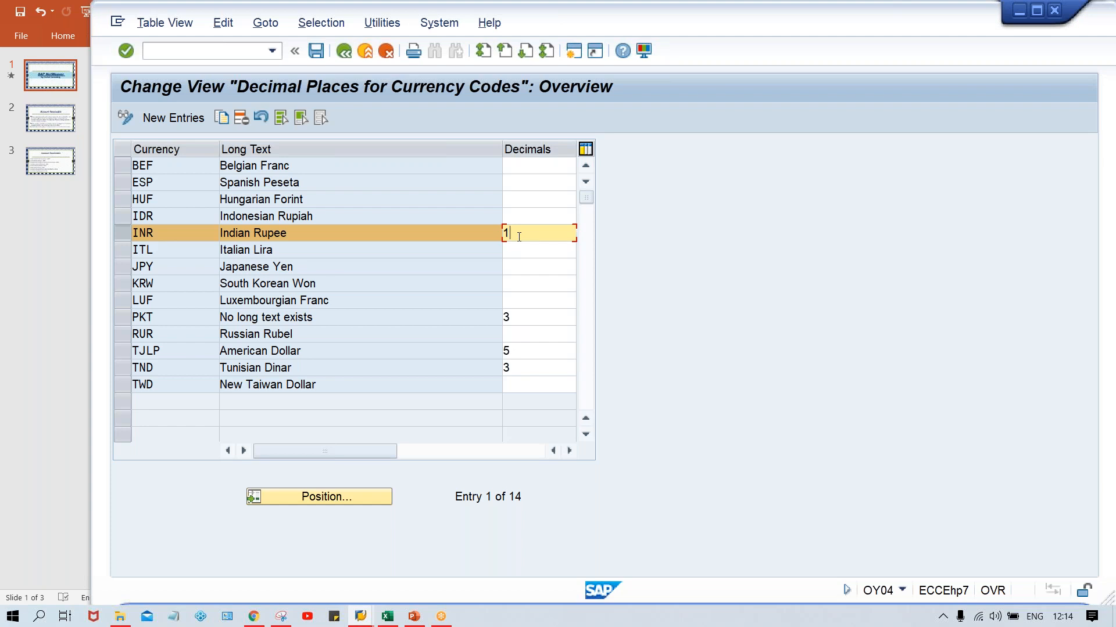
{"action": "left_click", "coordinate": [360, 616]}
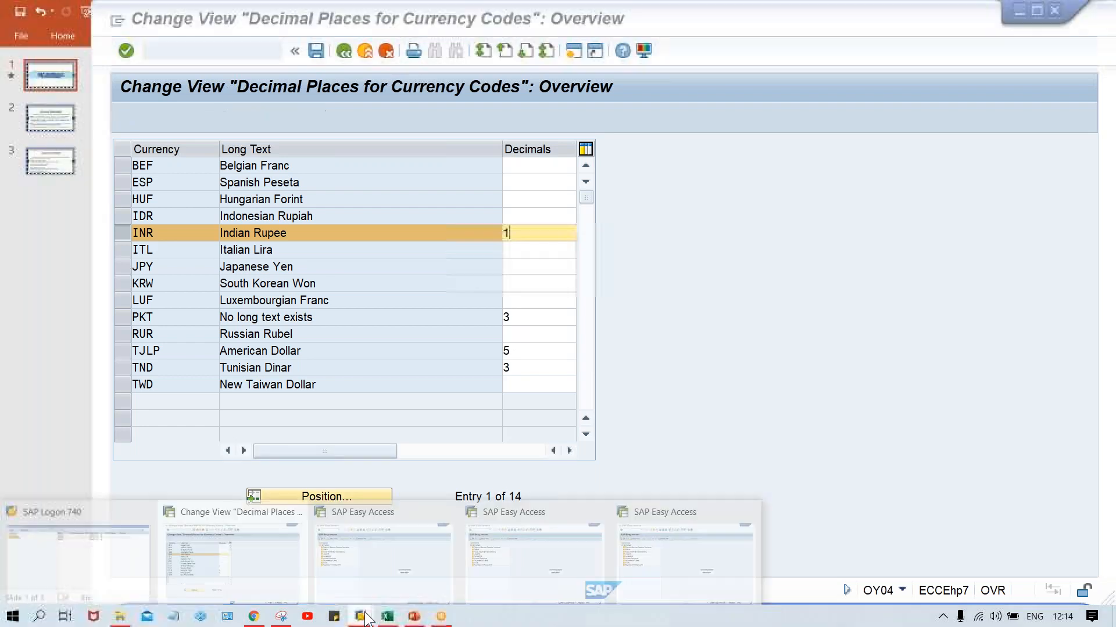
{"action": "left_click", "coordinate": [337, 573]}
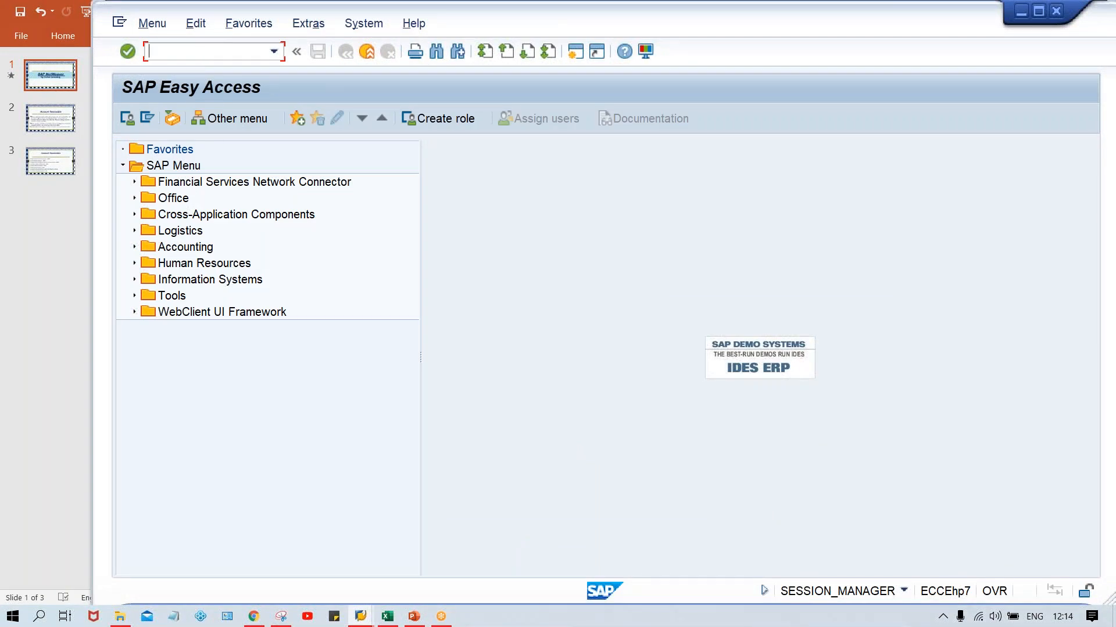
Switch to the Class workbook in Excel and enter 5.25 in cell G9 of Sheet2
{"action": "left_click", "coordinate": [387, 617]}
{"action": "left_click", "coordinate": [645, 320]}
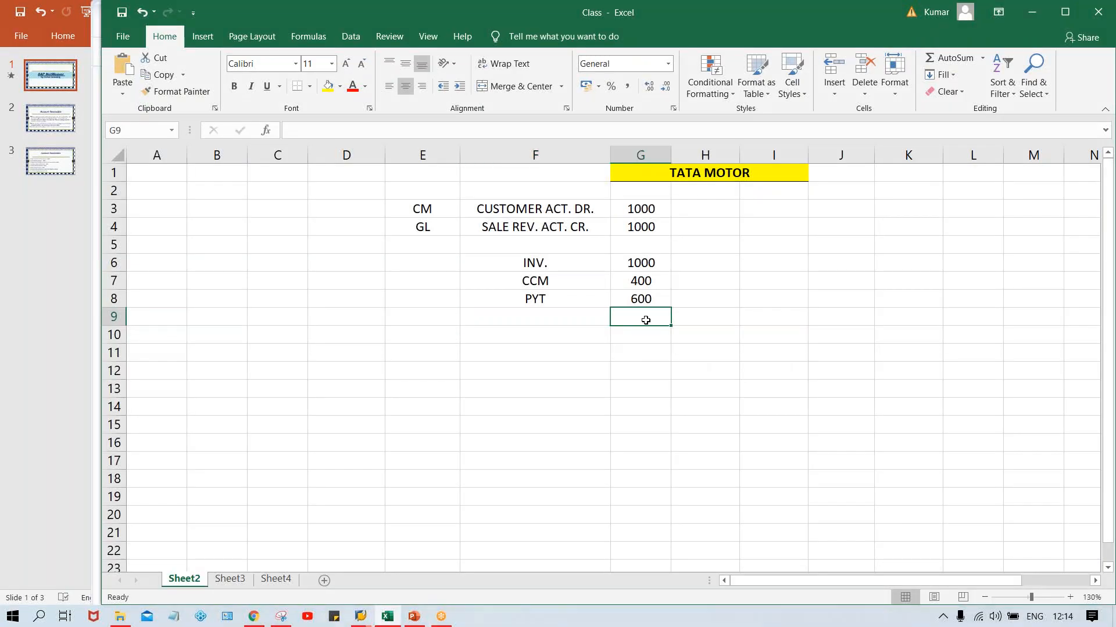
{"action": "type", "text": "5.25"}
{"action": "key", "text": "Return"}
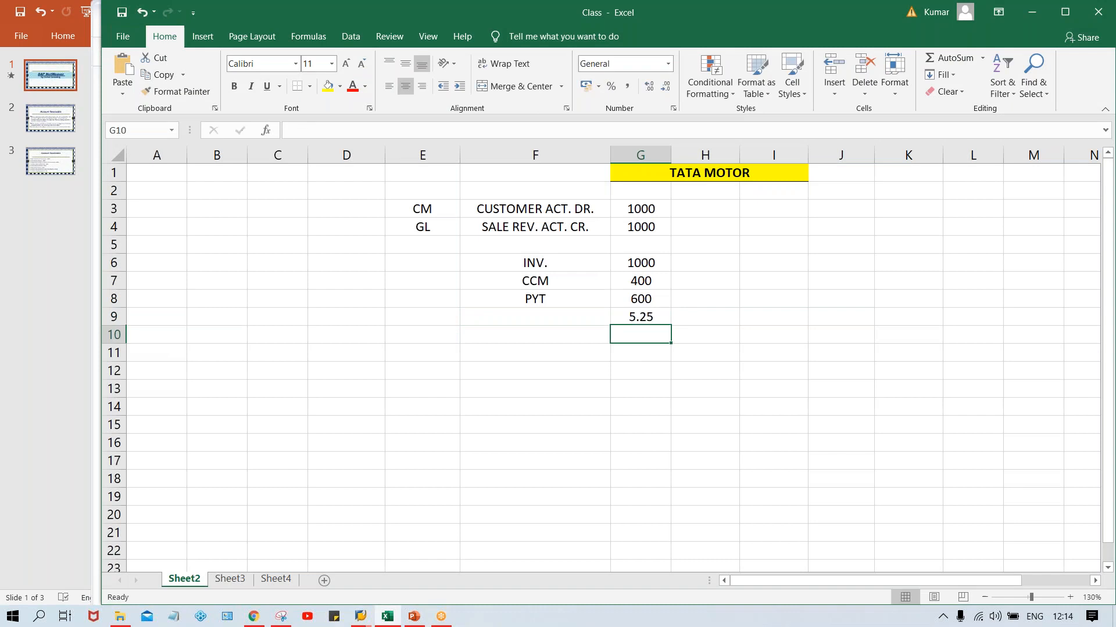
Shorten the value in cell G9 to one decimal place, 5.2
{"action": "left_click", "coordinate": [662, 317]}
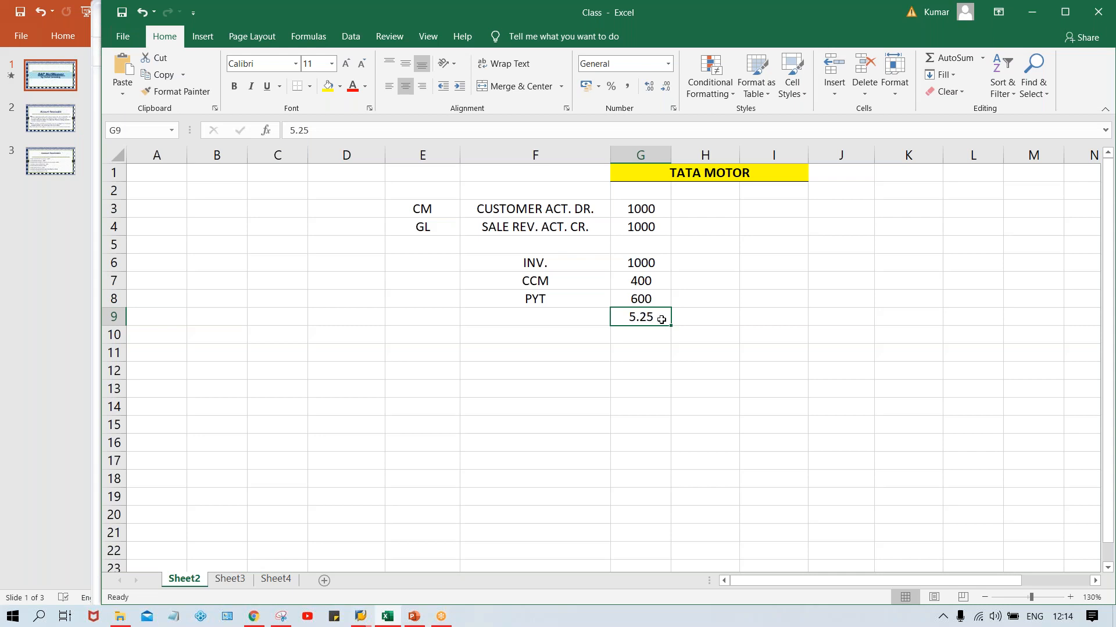
{"action": "double_click", "coordinate": [661, 319]}
{"action": "key", "text": "BackSpace"}
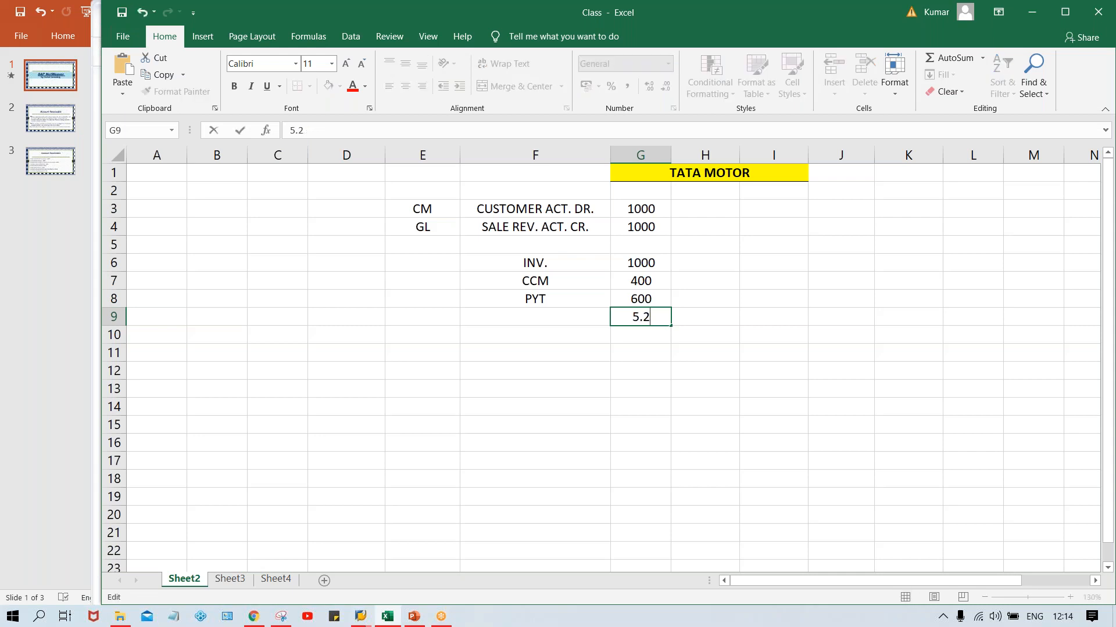
{"action": "key", "text": "Return"}
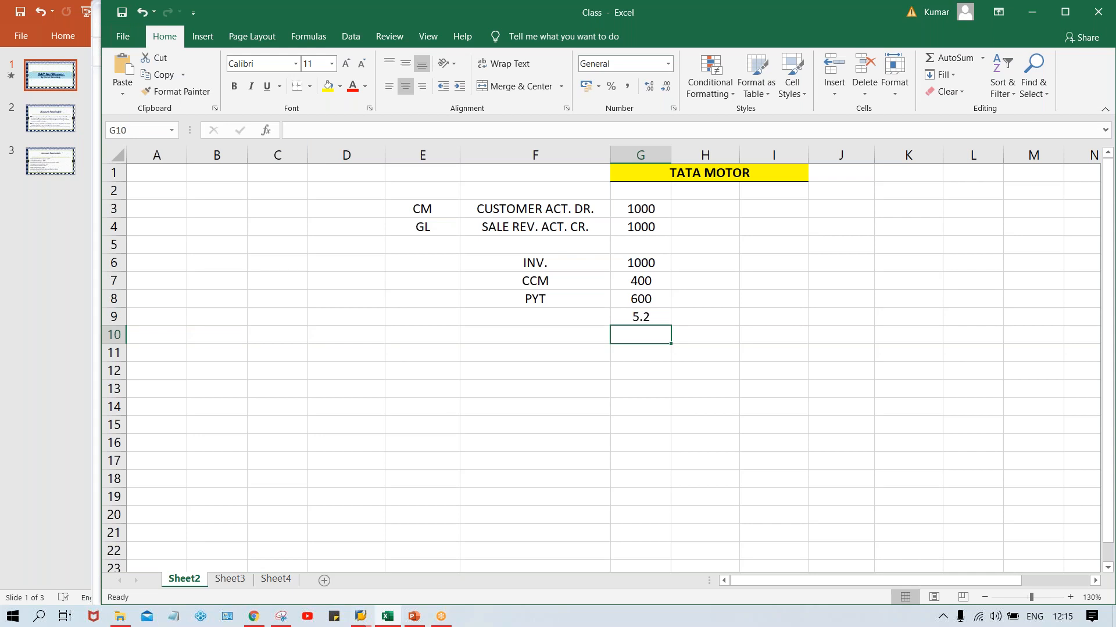
Return to the SAP Easy Access session and open customer invoice transaction FB70
{"action": "key", "text": "alt+Tab"}
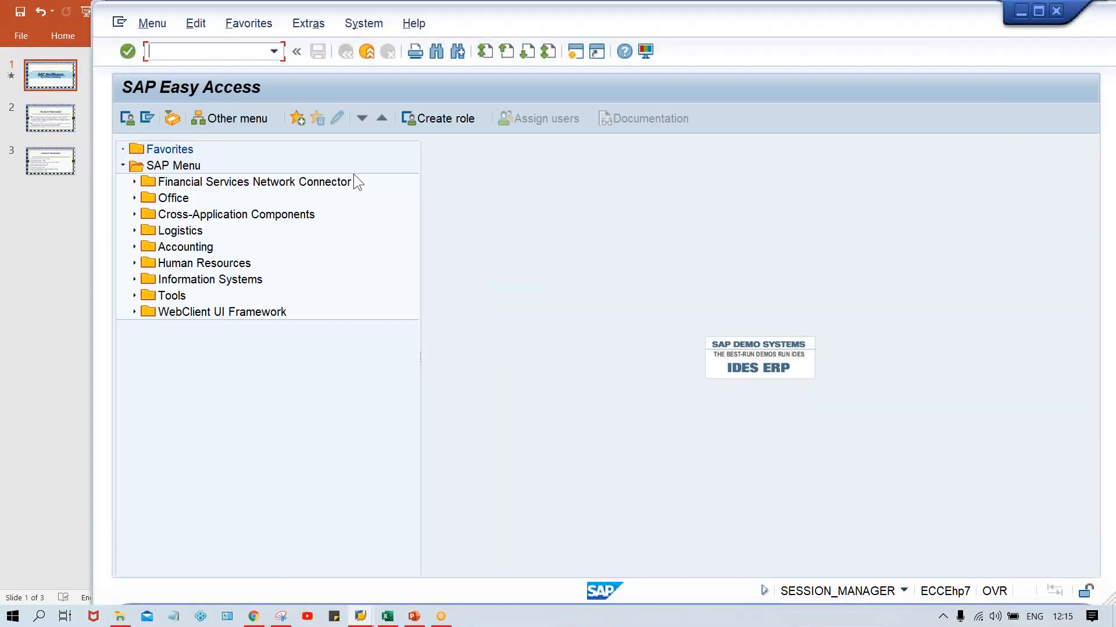
{"action": "type", "text": "fb70"}
{"action": "key", "text": "Return"}
Fill in the customer invoice with the customer number, invoice date 24.08.2020 and amount 1000, and check the amount's decimal format
{"action": "key", "text": "Down"}
{"action": "key", "text": "Return"}
{"action": "key", "text": "Tab"}
{"action": "key", "text": "Down"}
{"action": "key", "text": "Return"}
{"action": "key", "text": "Tab"}
{"action": "key", "text": "Tab"}
{"action": "key", "text": "Tab"}
{"action": "type", "text": "1000"}
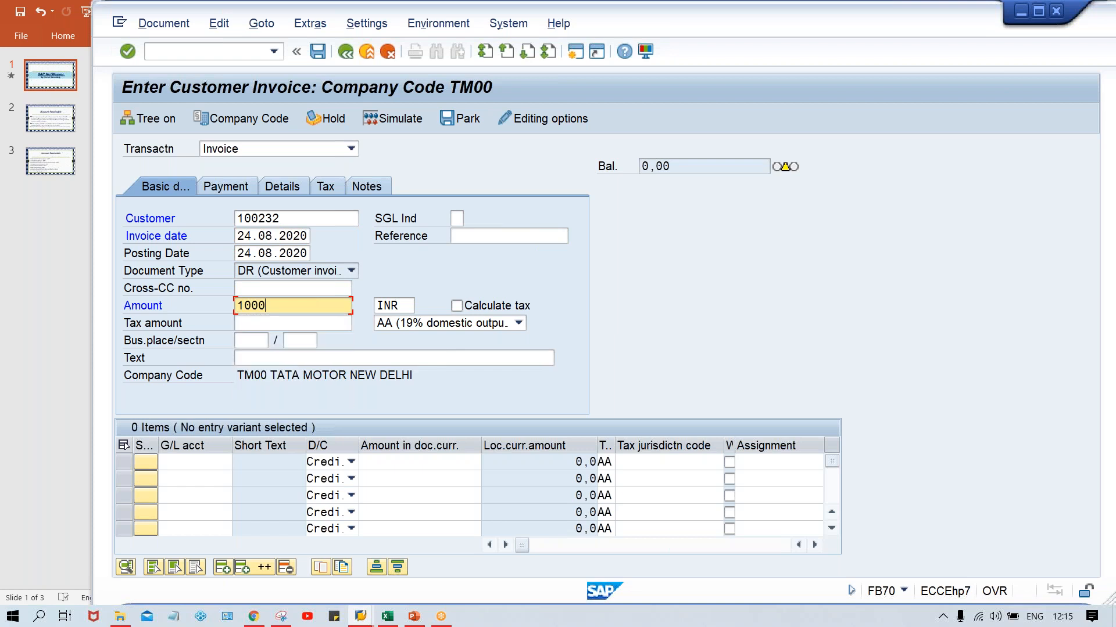
{"action": "key", "text": "Return"}
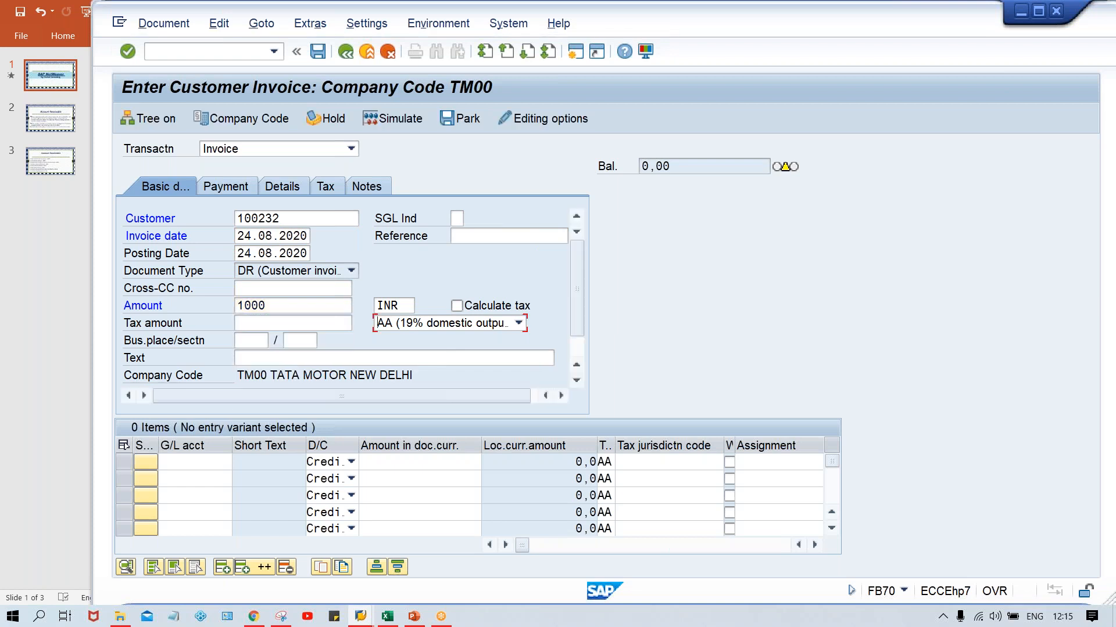
{"action": "left_click", "coordinate": [291, 310]}
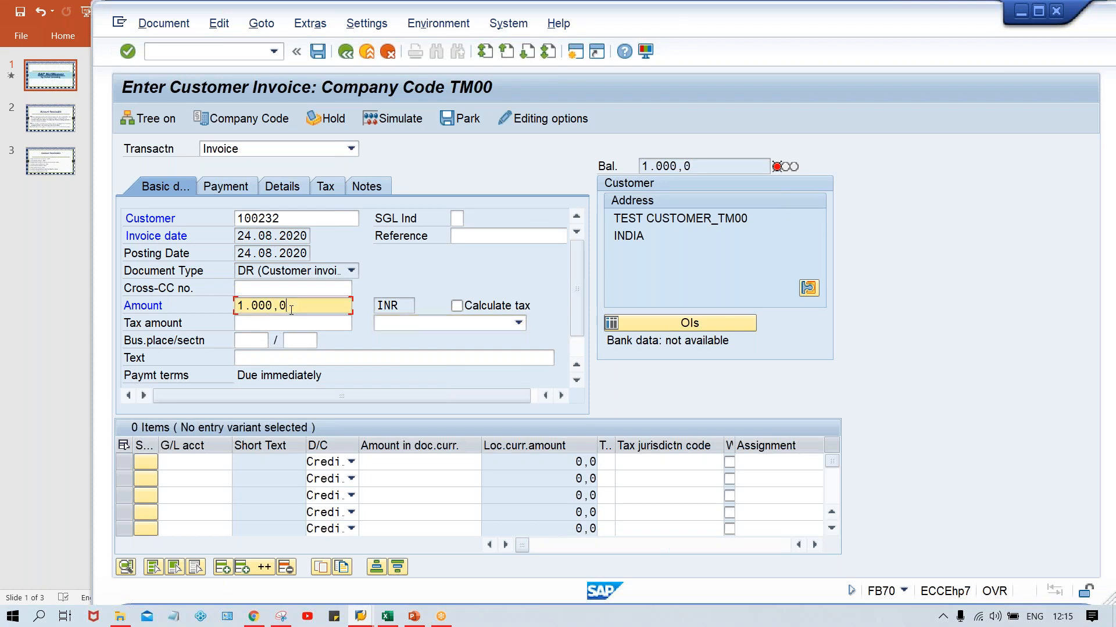
Switch to the currency decimal places view and try to set the Indian Rupee's decimals to 2
{"action": "key", "text": "alt+Tab"}
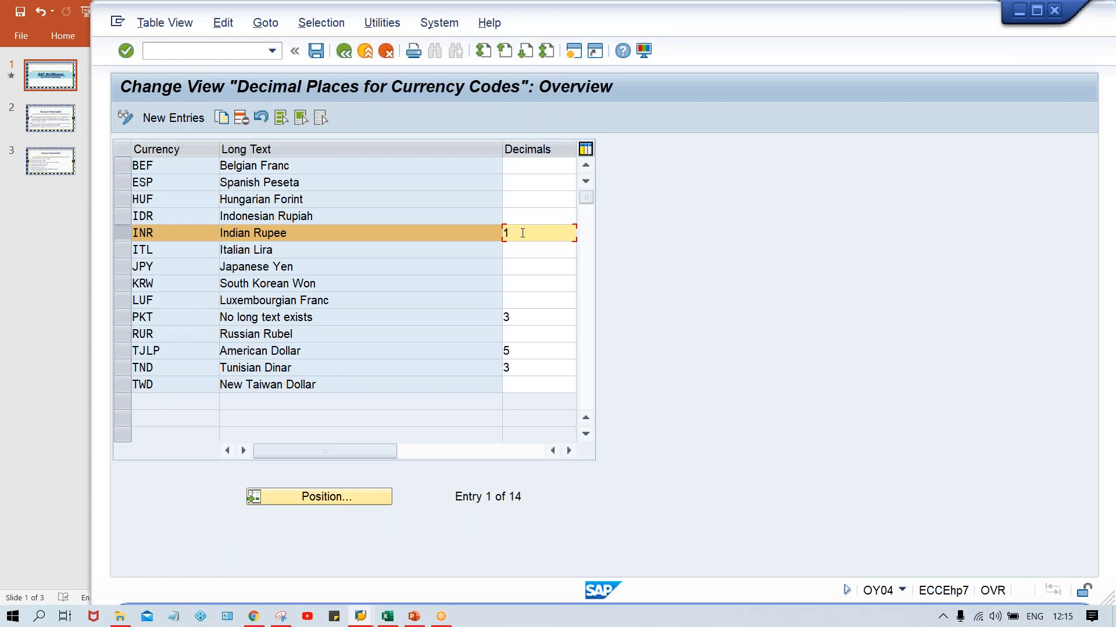
{"action": "type", "text": "2"}
{"action": "key", "text": "Return"}
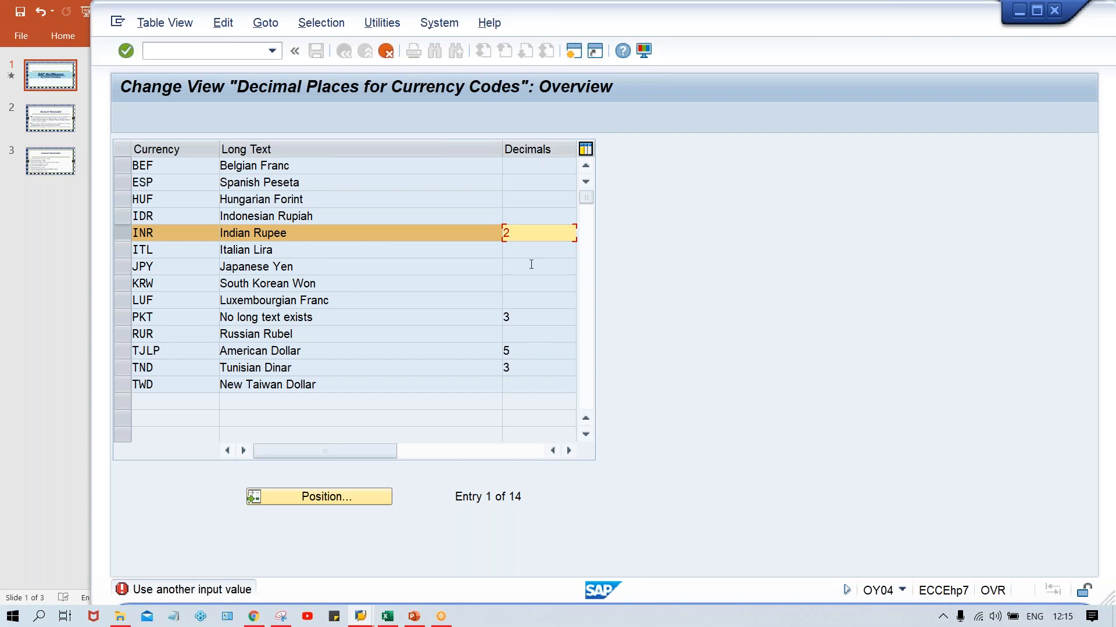
Set the decimals of the Indian Rupee (INR) to 4 and save the table
{"action": "left_click", "coordinate": [522, 245]}
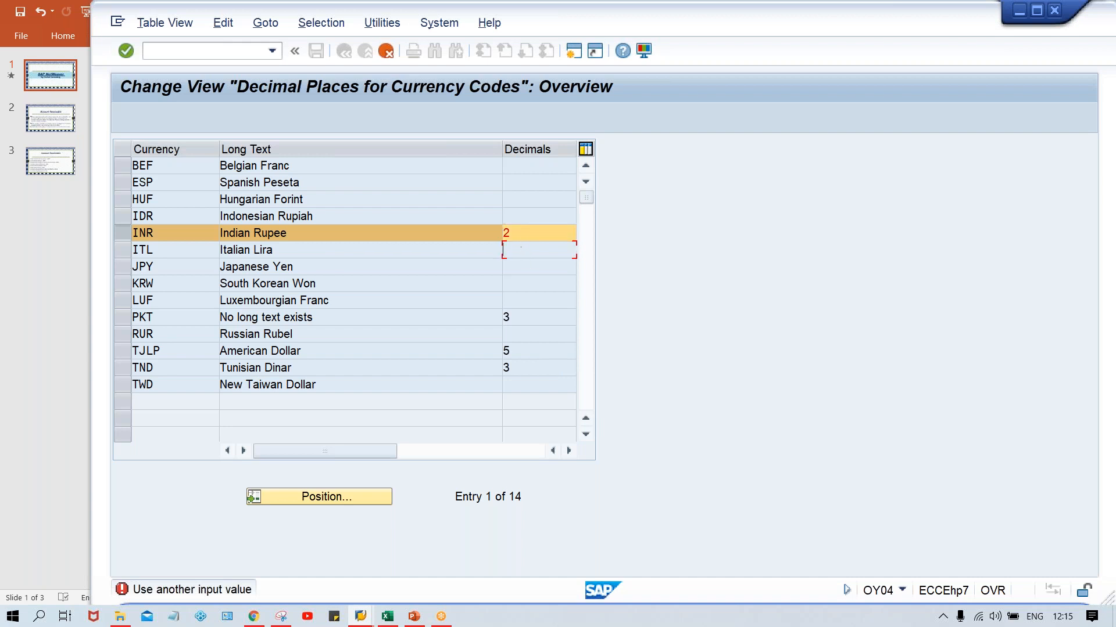
{"action": "left_click", "coordinate": [516, 231]}
{"action": "key", "text": "BackSpace"}
{"action": "type", "text": "4"}
{"action": "key", "text": "Return"}
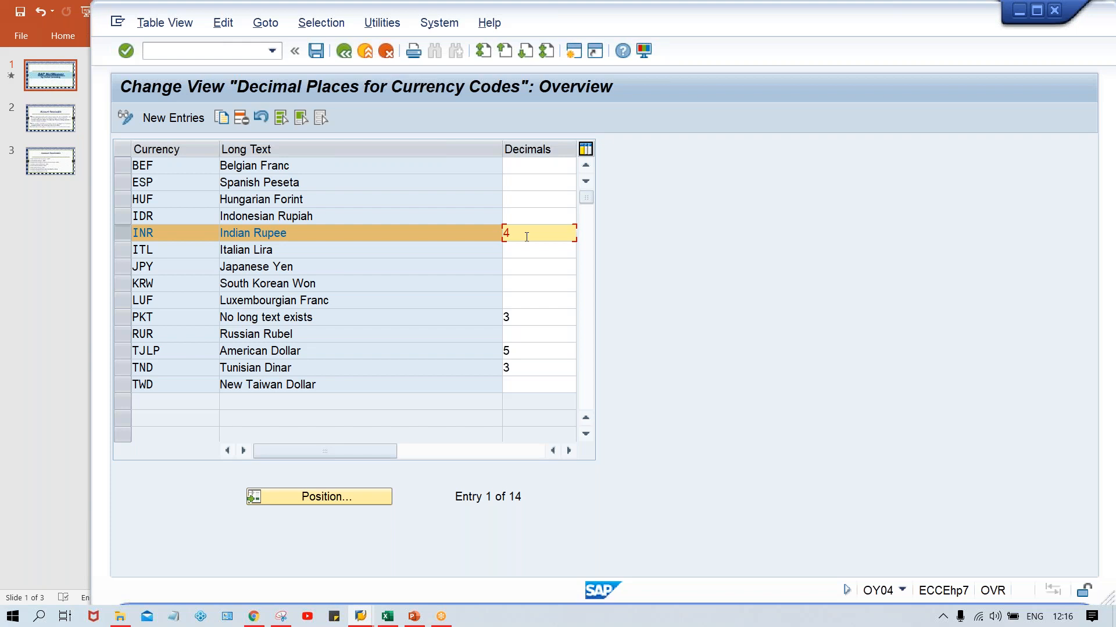
{"action": "key", "text": "ctrl+s"}
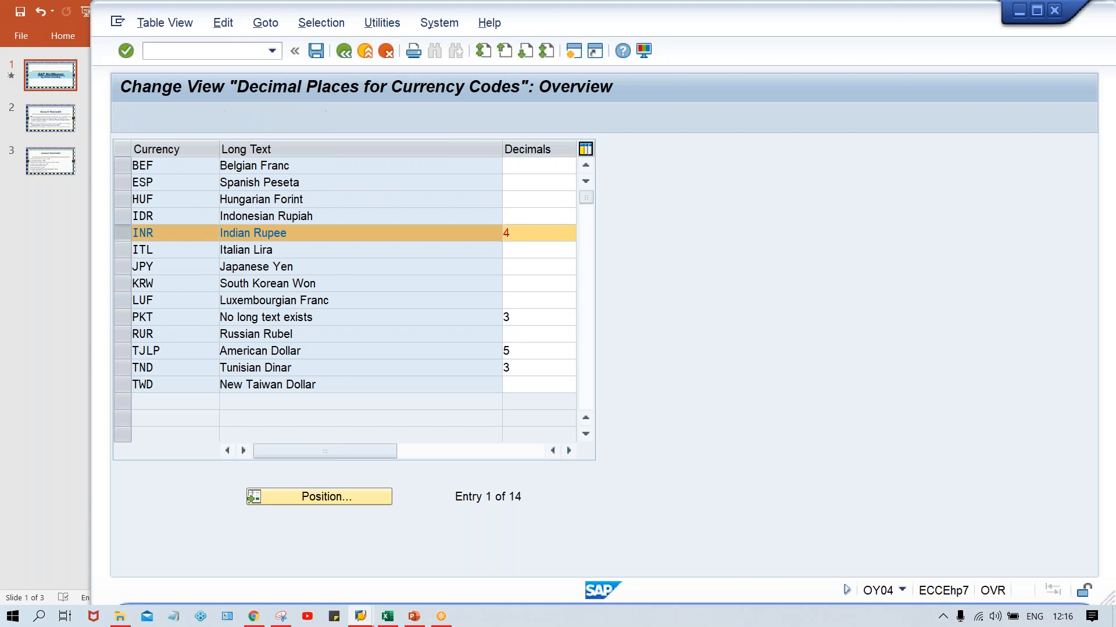
{"action": "key", "text": "Return"}
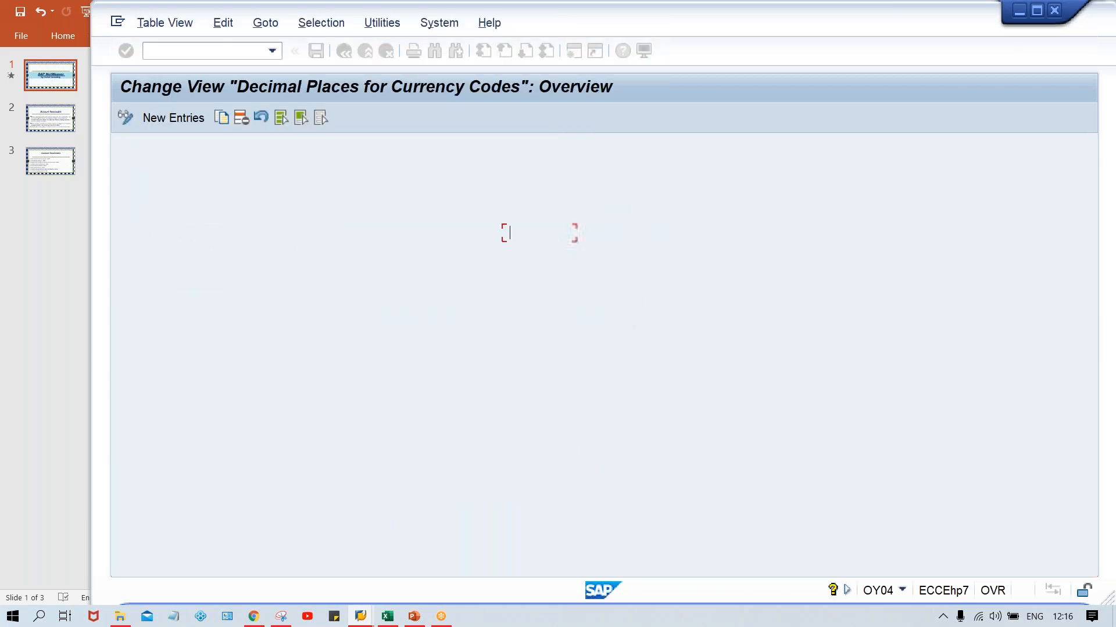
Return to the customer invoice session and restart transaction FB70 with /nfb70, discarding the current entry
{"action": "key", "text": "alt+Tab"}
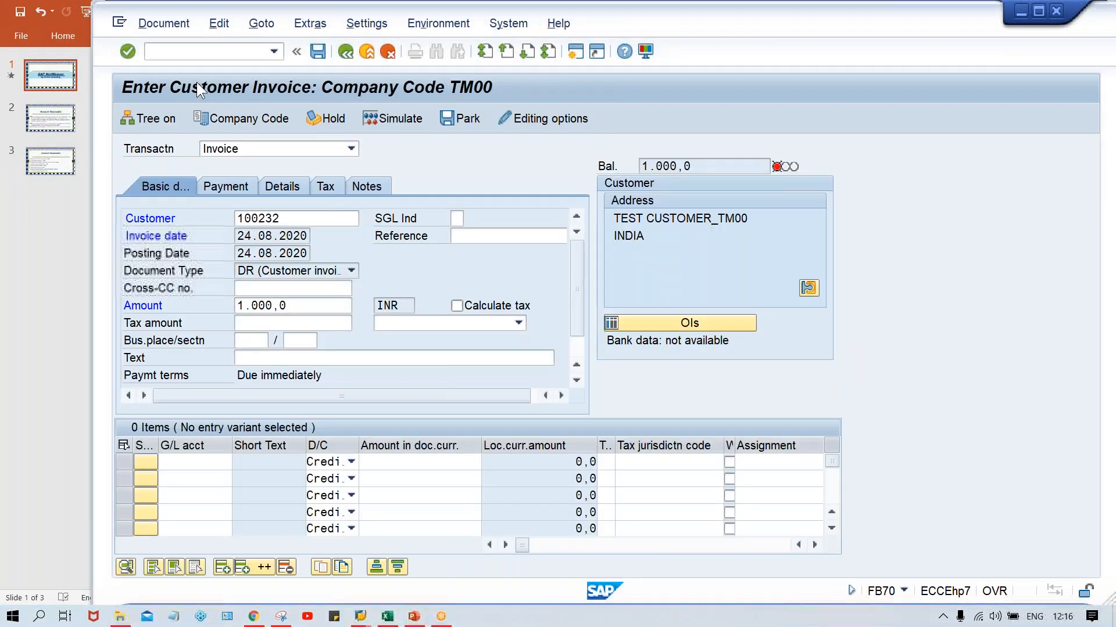
{"action": "type", "text": "/n"}
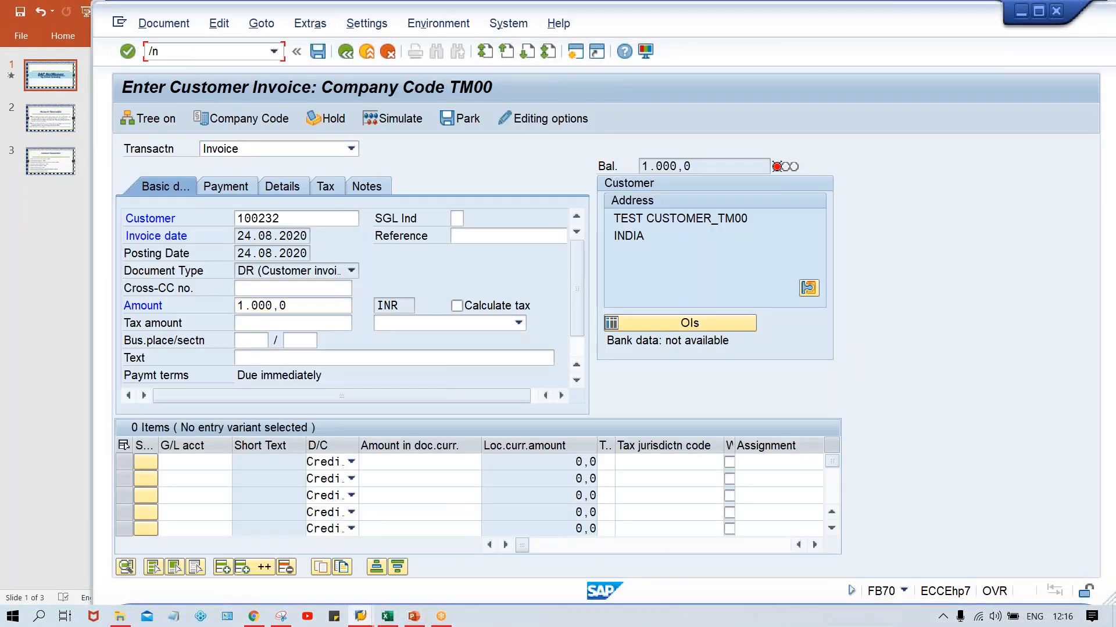
{"action": "type", "text": "fb70"}
{"action": "key", "text": "Return"}
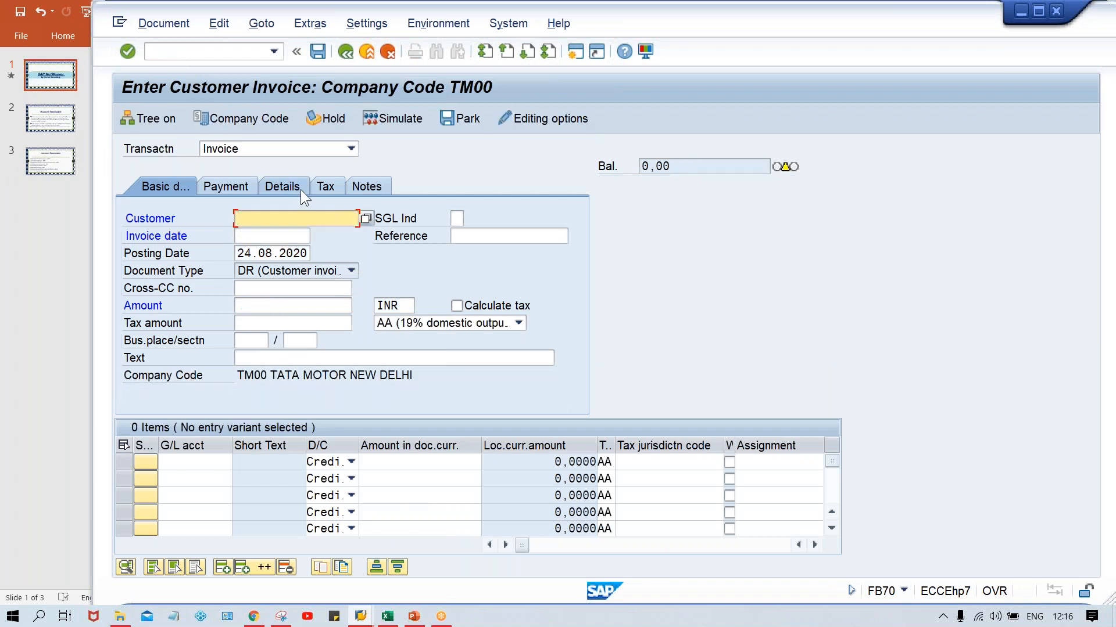
Fill in the new invoice with the customer number, invoice date 24.08.2020 and amount 1000 INR, and validate the entry
{"action": "key", "text": "Down"}
{"action": "key", "text": "Return"}
{"action": "key", "text": "Tab"}
{"action": "key", "text": "Tab"}
{"action": "key", "text": "Down"}
{"action": "key", "text": "Return"}
{"action": "key", "text": "Tab"}
{"action": "key", "text": "Tab"}
{"action": "key", "text": "Tab"}
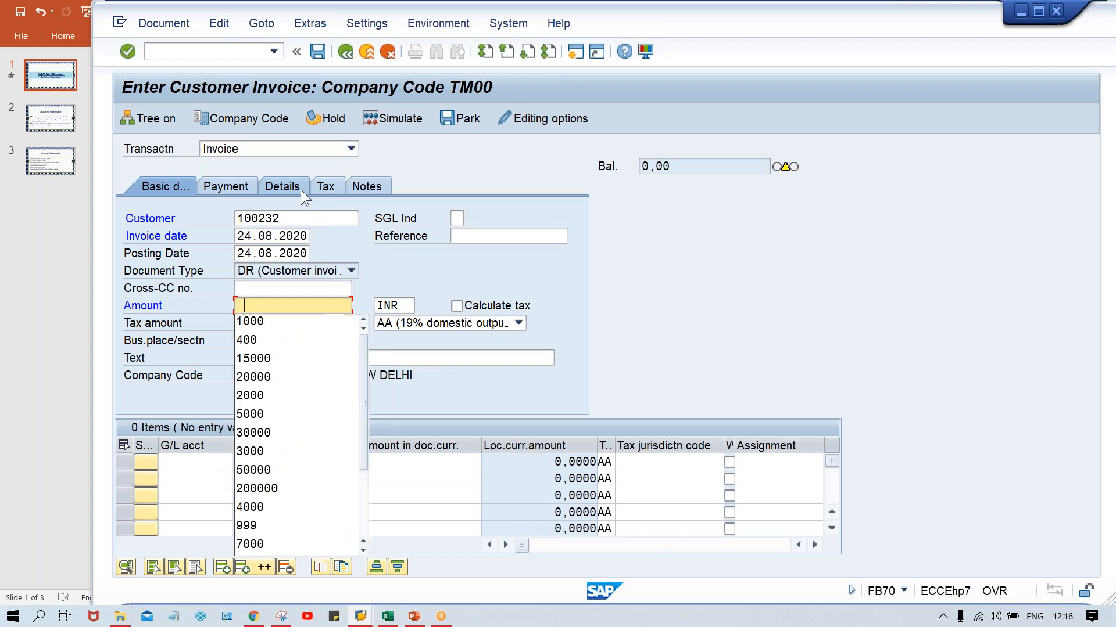
{"action": "key", "text": "Down"}
{"action": "key", "text": "Return"}
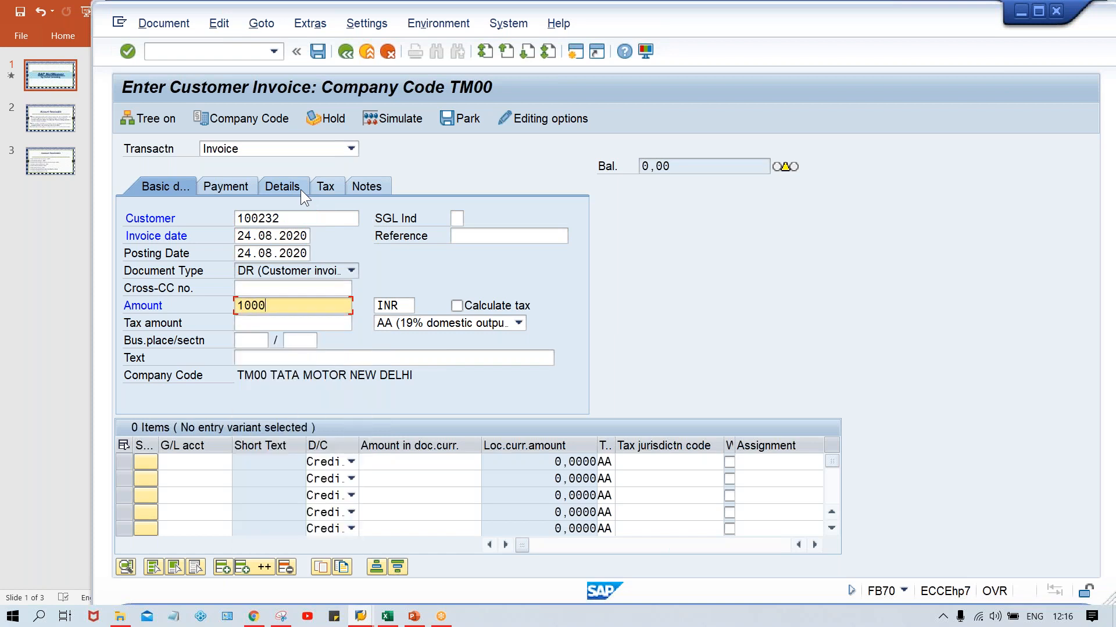
{"action": "key", "text": "Return"}
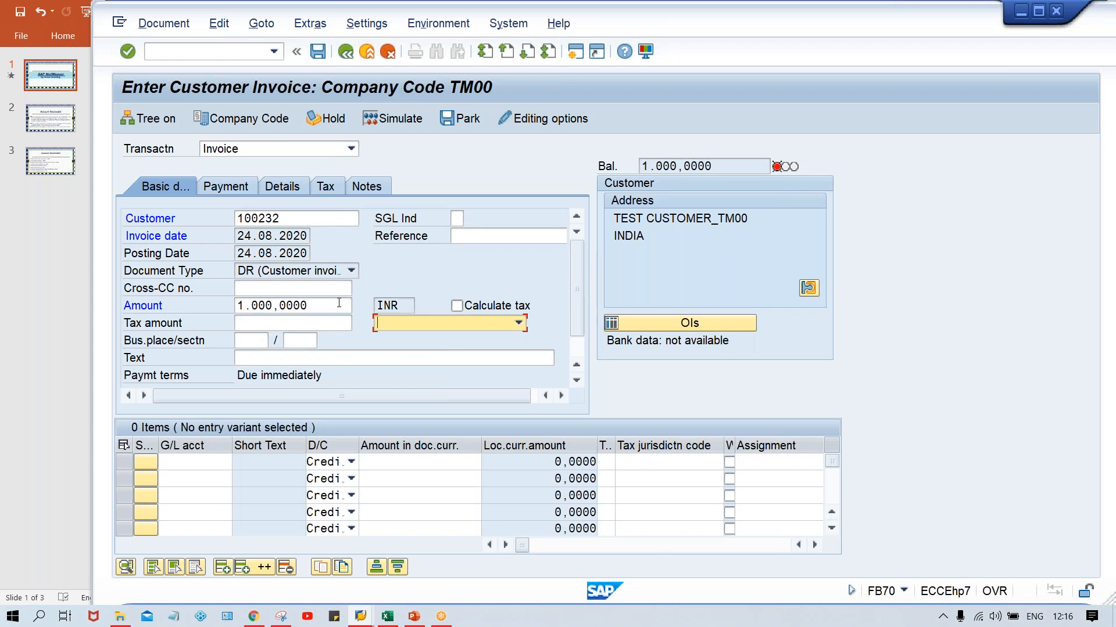
Switch back to the currency decimal places view and delete the Indian Rupee (INR) entry
{"action": "key", "text": "alt+Tab"}
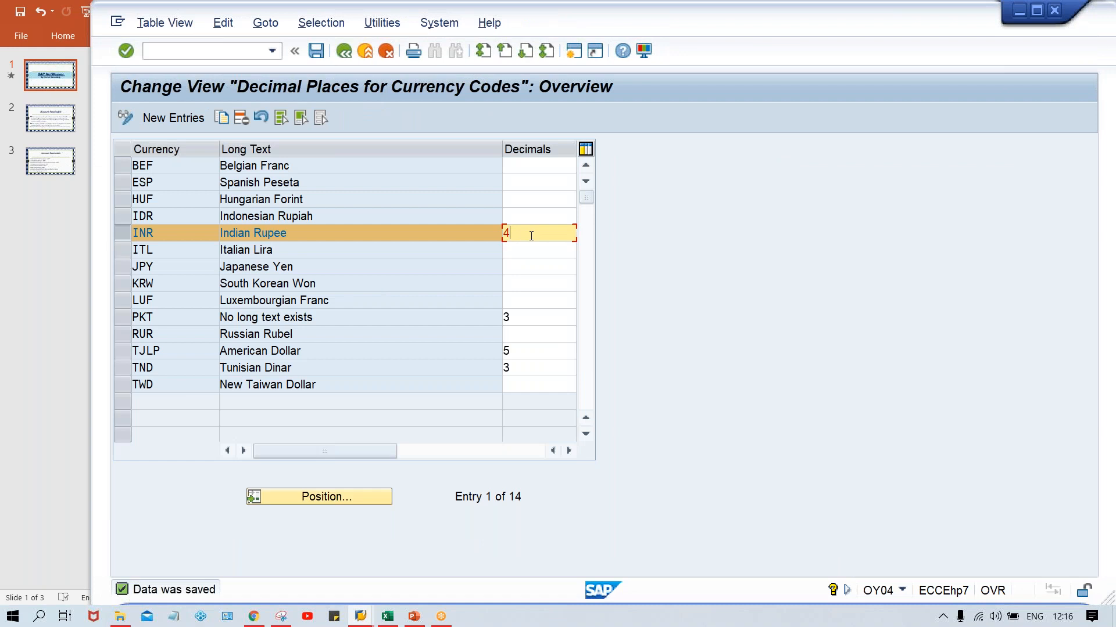
{"action": "left_click", "coordinate": [242, 120]}
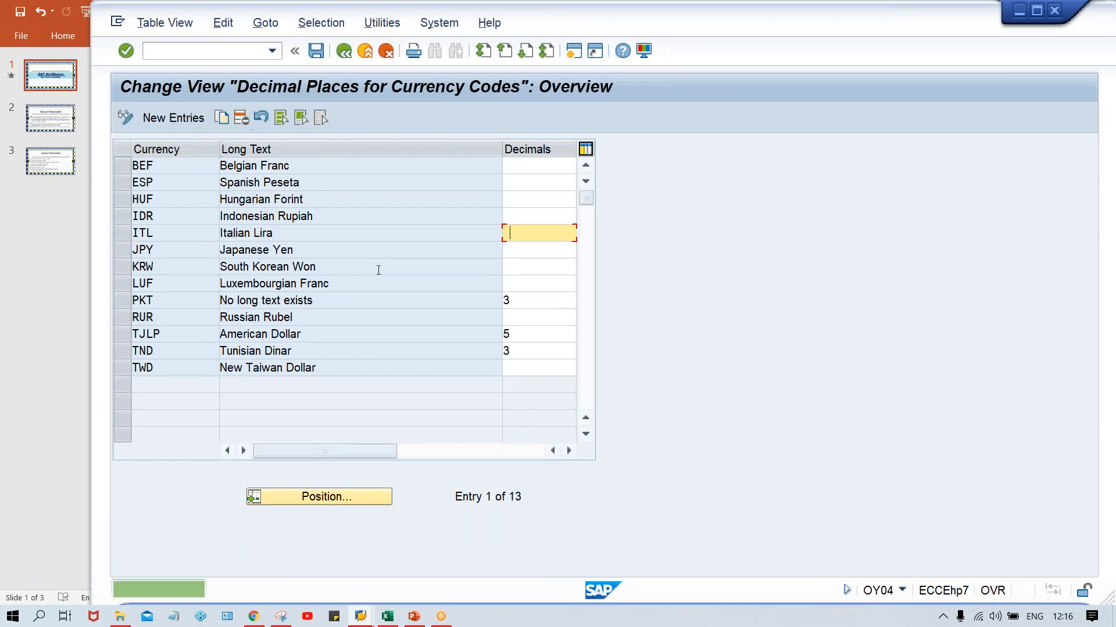
Switch to the customer invoice session and restart transaction FB70 with /nfb70 to begin a fresh invoice
{"action": "key", "text": "alt+Tab"}
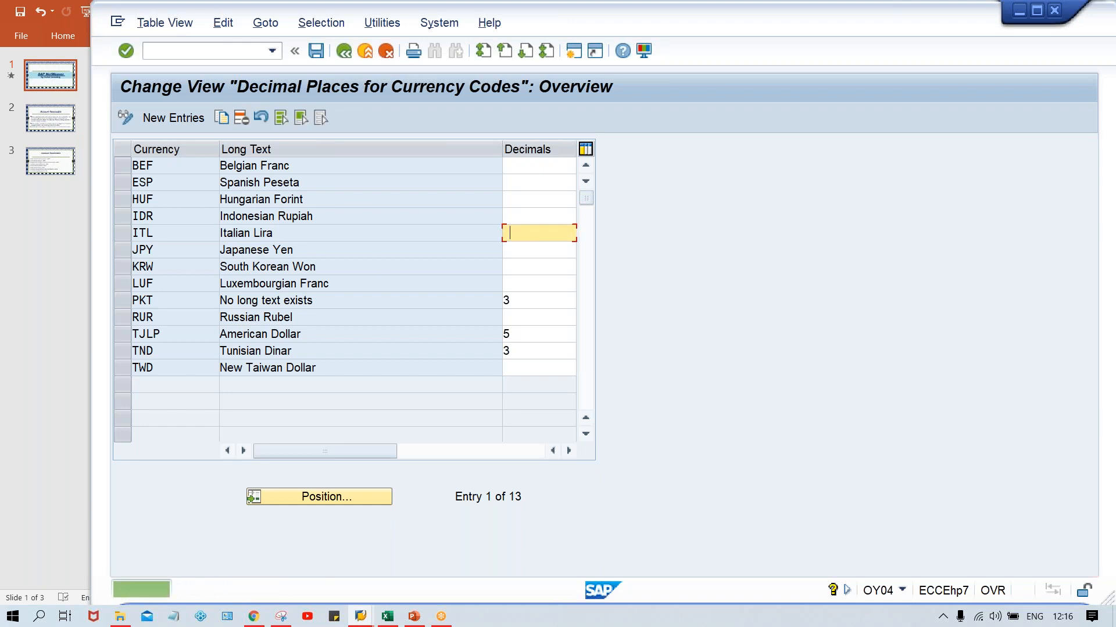
{"action": "left_click", "coordinate": [360, 615]}
{"action": "left_click", "coordinate": [462, 574]}
{"action": "left_click", "coordinate": [183, 50]}
{"action": "type", "text": "/nfb70"}
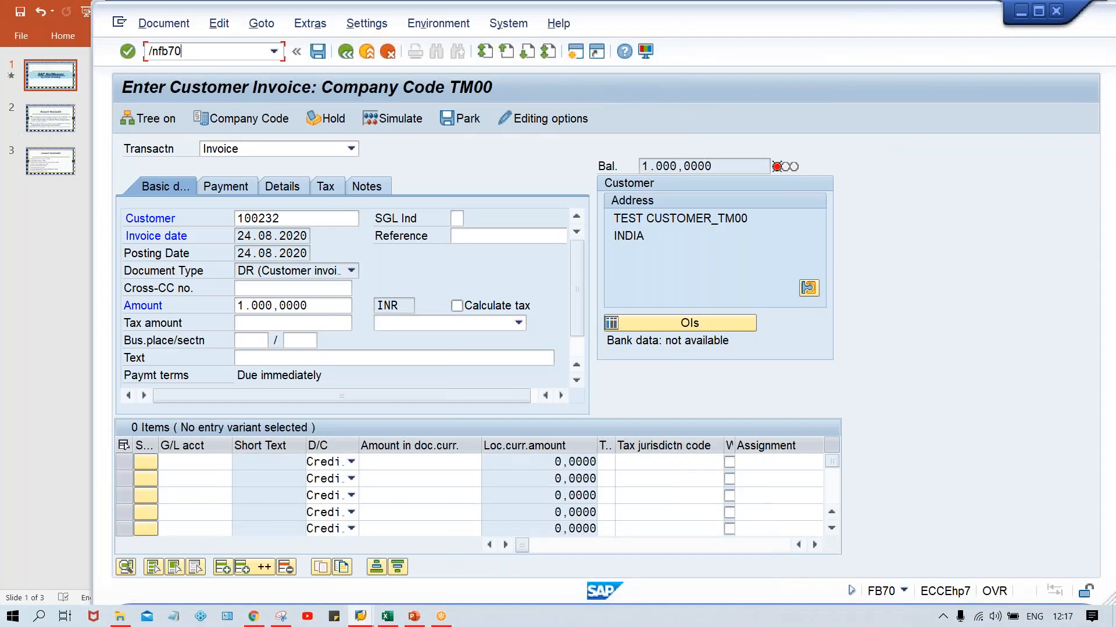
{"action": "key", "text": "Return"}
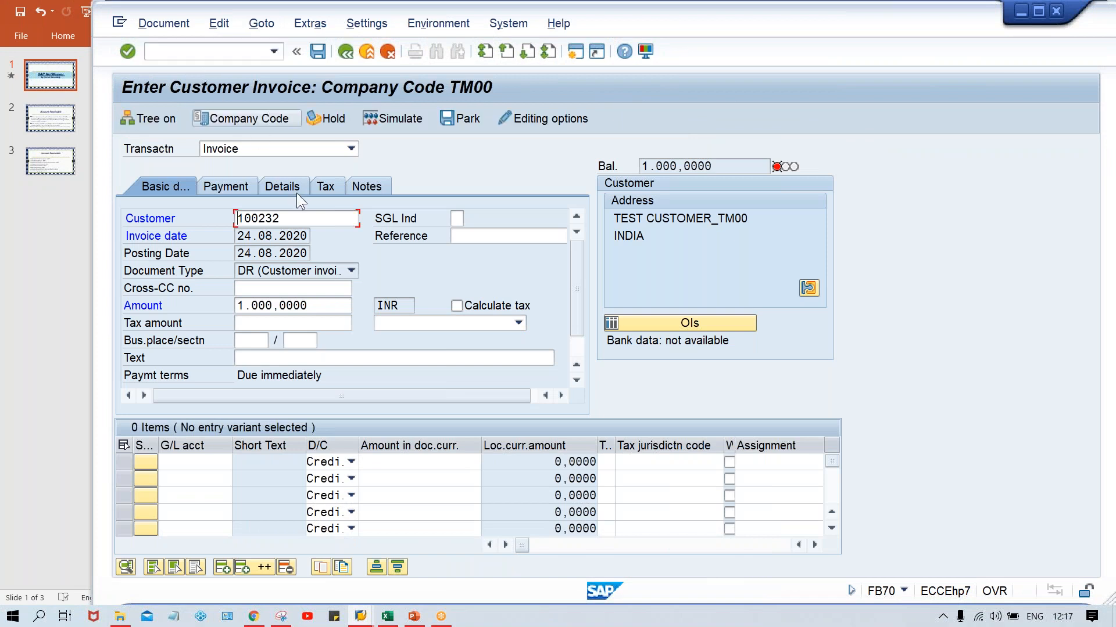
Fill in the fresh invoice with the customer number, invoice date 24.08.2020 and amount 1000 INR, validate it and select the amount
{"action": "key", "text": "space"}
{"action": "key", "text": "Down"}
{"action": "key", "text": "Tab"}
{"action": "key", "text": "Tab"}
{"action": "key", "text": "space"}
{"action": "key", "text": "Down"}
{"action": "key", "text": "Tab"}
{"action": "key", "text": "Tab"}
{"action": "key", "text": "Tab"}
{"action": "key", "text": "Tab"}
{"action": "key", "text": "space"}
{"action": "key", "text": "Down"}
{"action": "key", "text": "Return"}
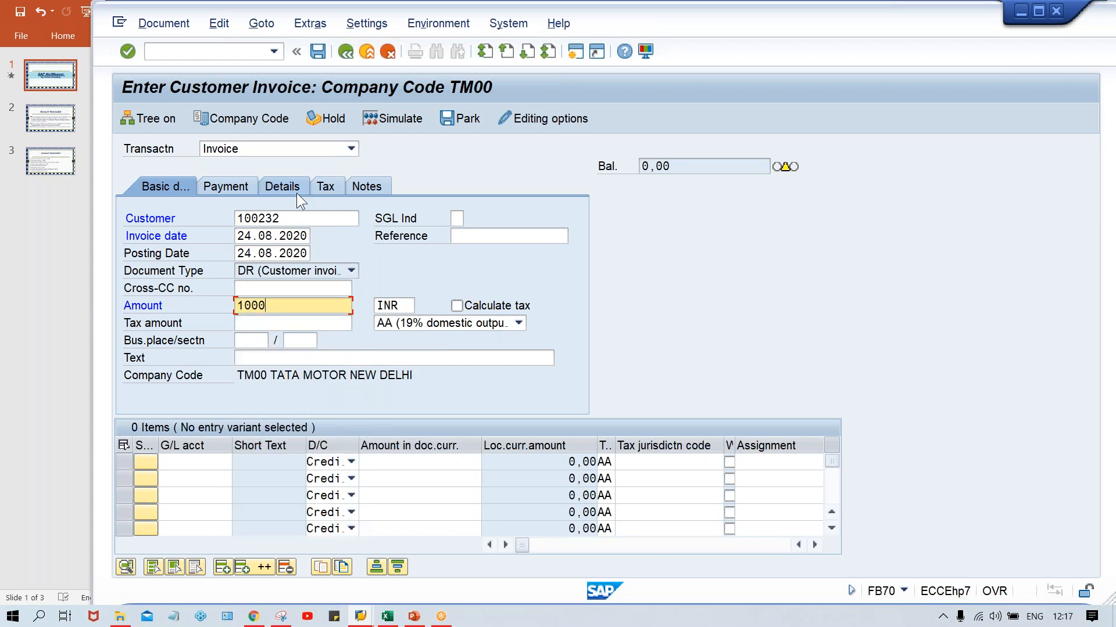
{"action": "key", "text": "Return"}
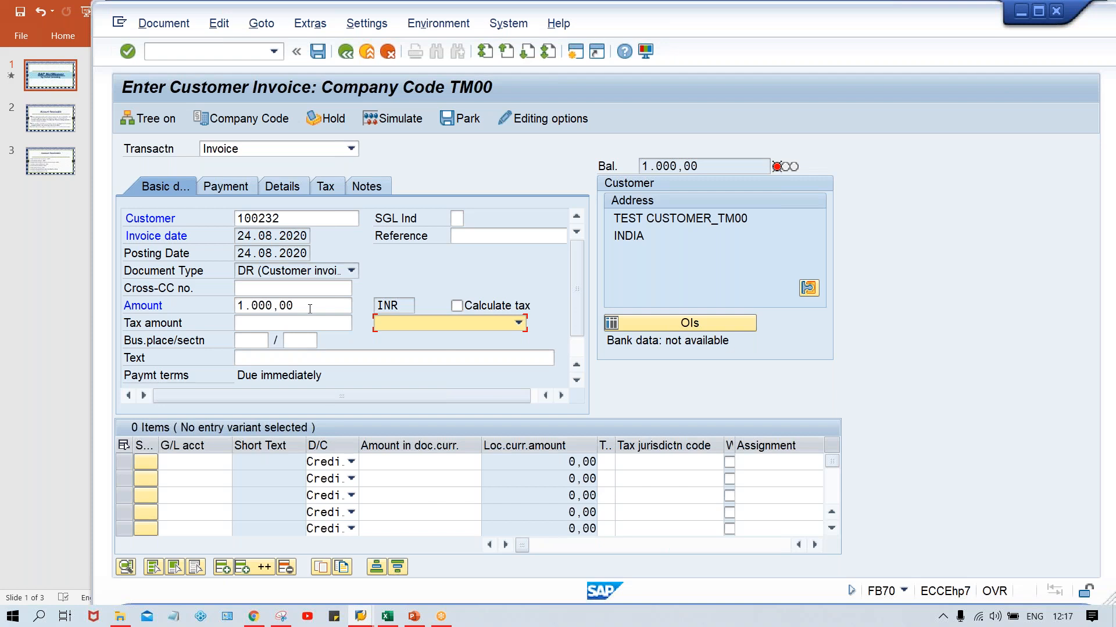
{"action": "left_click", "coordinate": [309, 304]}
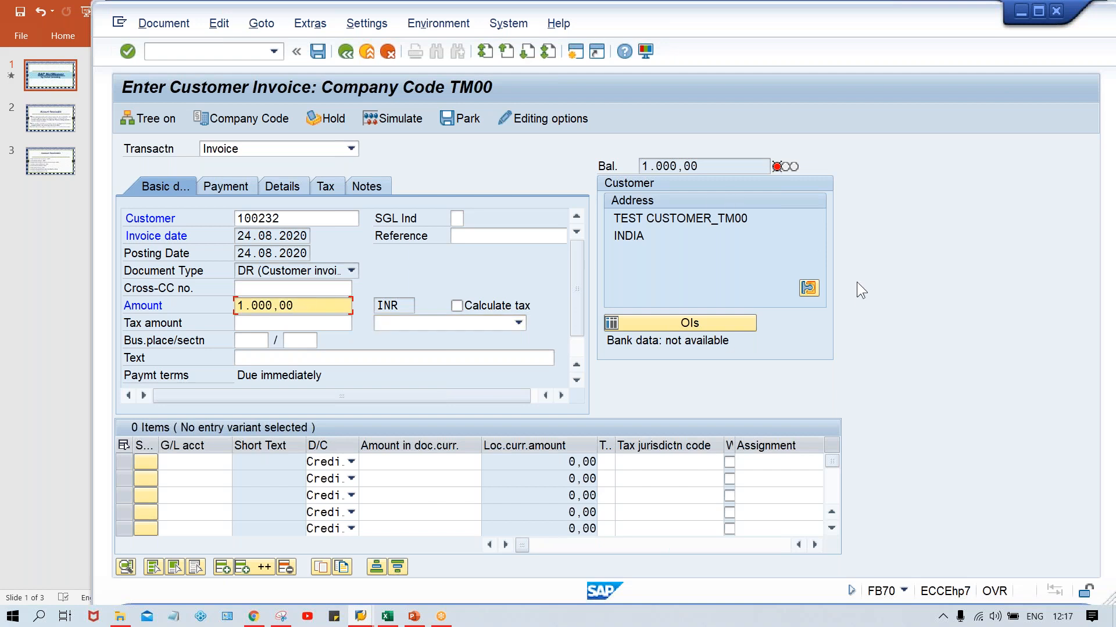
Open a new SAP session alongside the customer invoice
{"action": "key", "text": "ctrl+n"}
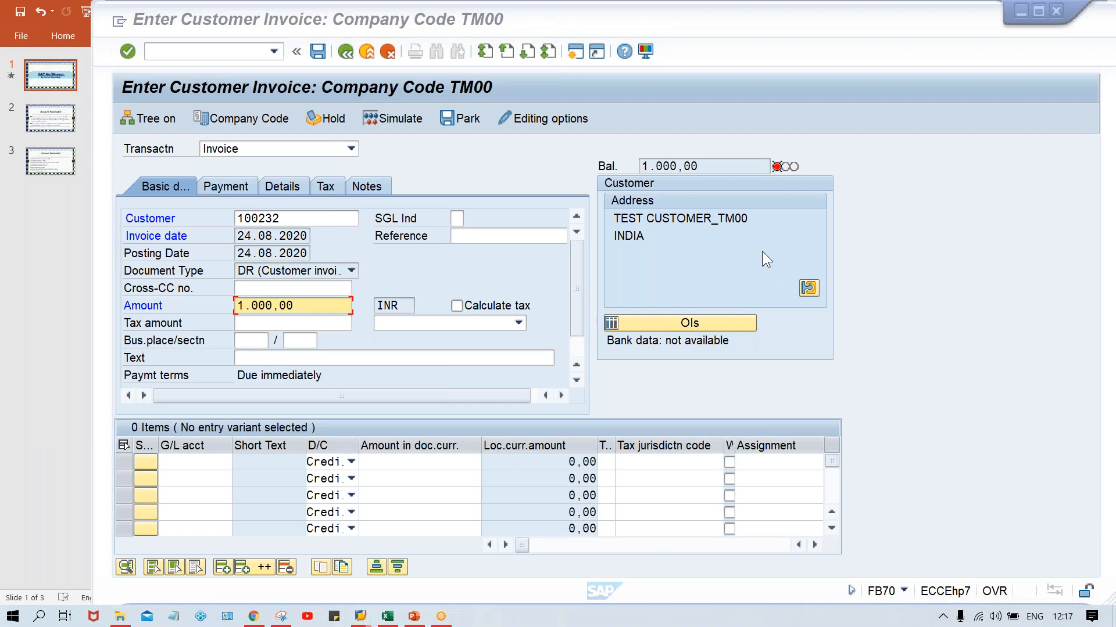